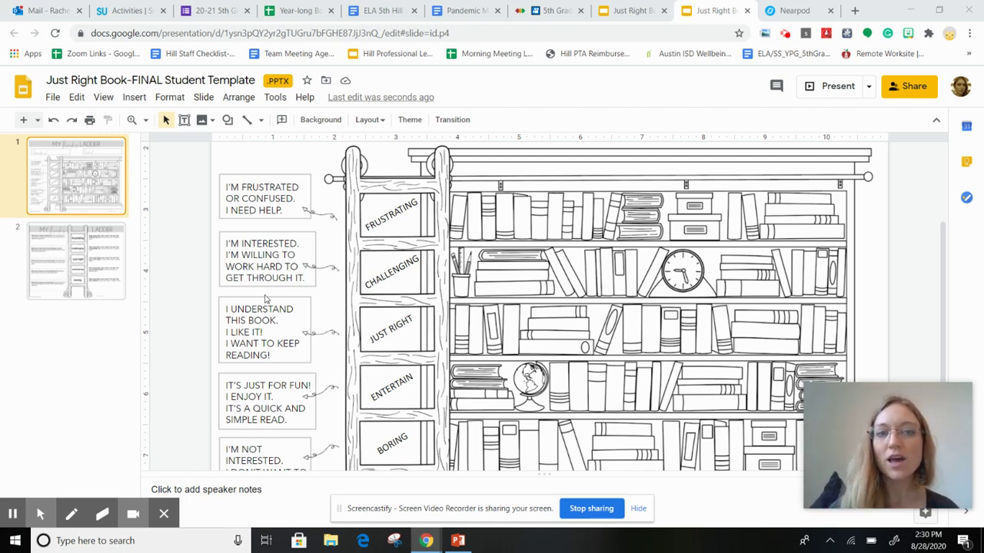
# Nudge the BORING label on the ladder's lowest rung into line with the rung labels above it
pyautogui.scroll(3, 359, 221)
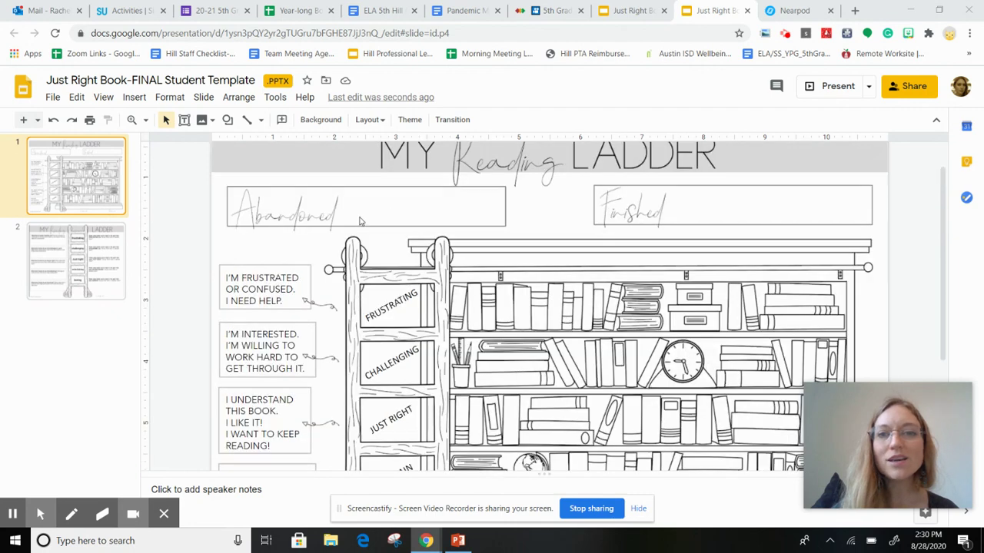
pyautogui.scroll(-1, 359, 220)
pyautogui.scroll(-1, 358, 220)
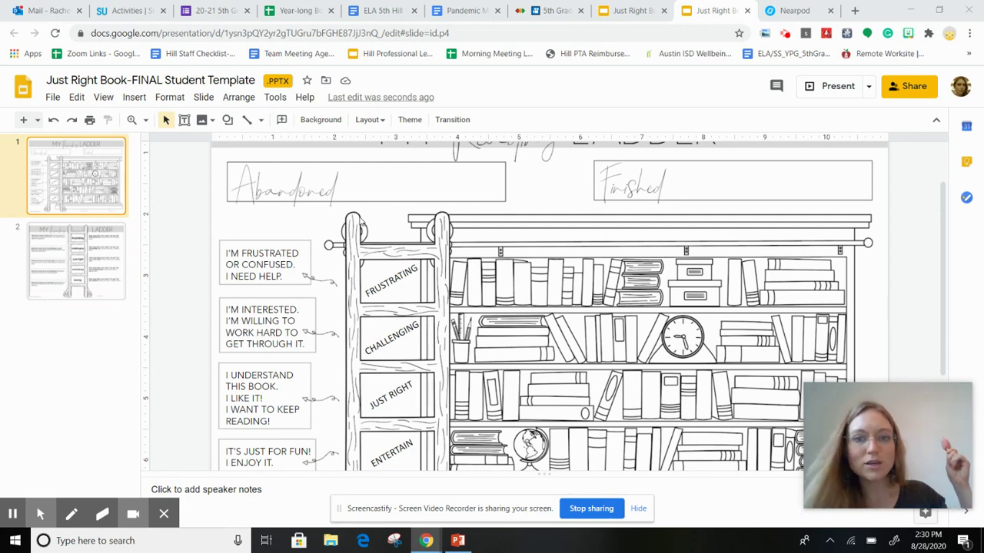
pyautogui.scroll(-3, 368, 253)
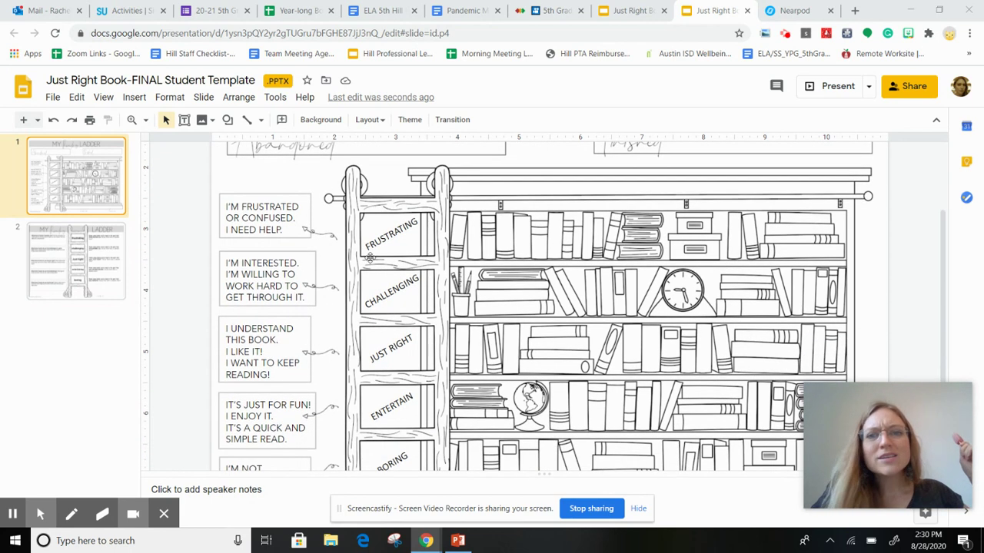
pyautogui.scroll(-3, 369, 259)
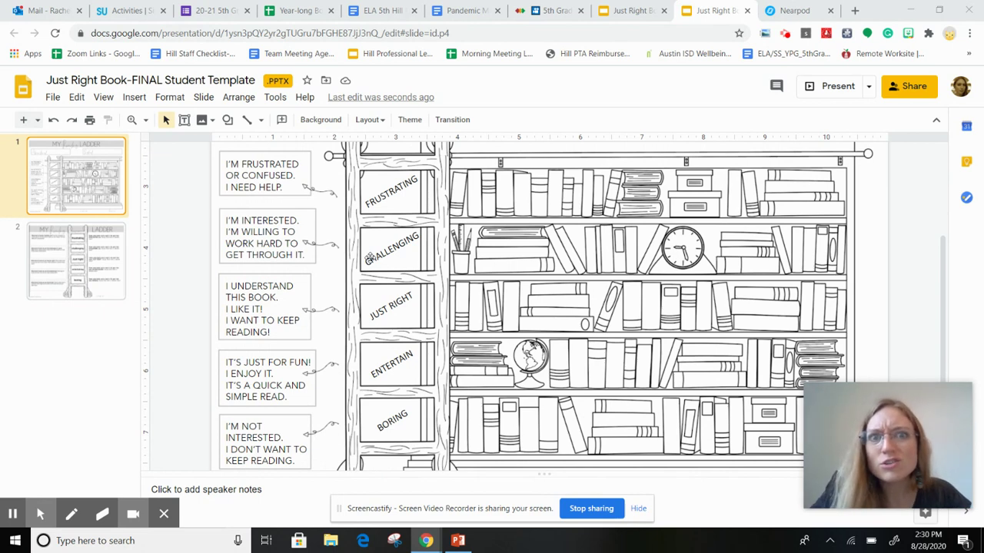
pyautogui.scroll(-1, 369, 258)
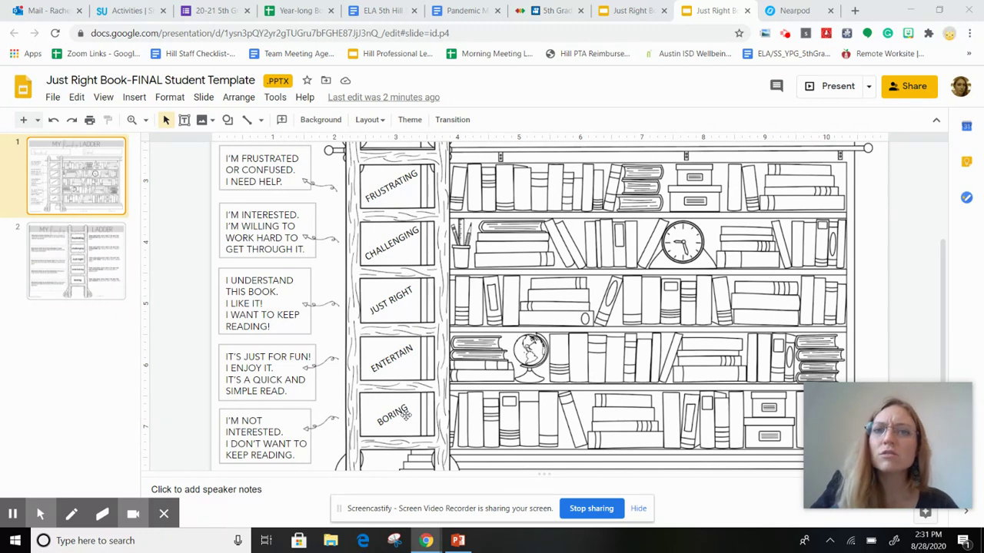
pyautogui.moveTo(405, 415)
pyautogui.mouseDown()
pyautogui.moveTo(397, 420)
pyautogui.moveTo(401, 413)
pyautogui.mouseUp()
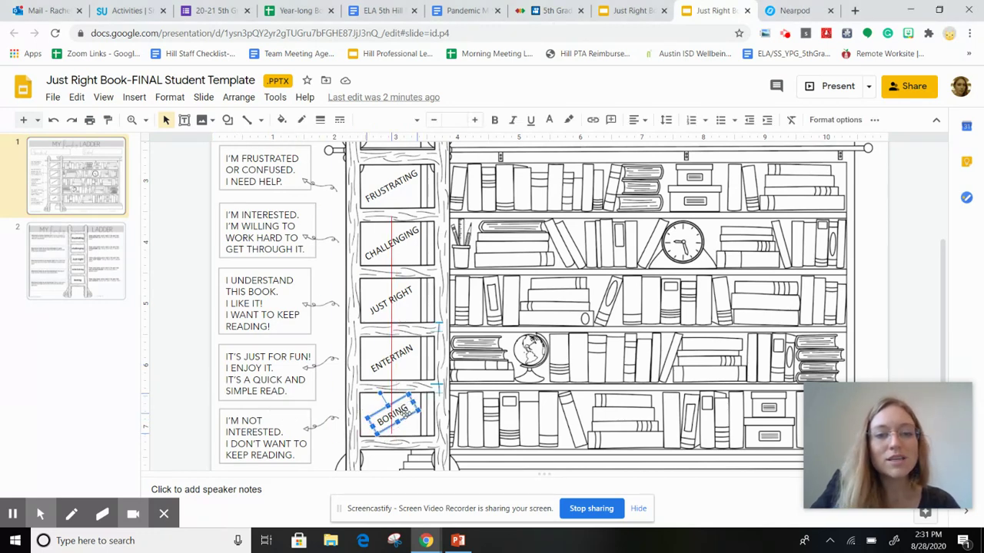
pyautogui.click(484, 436)
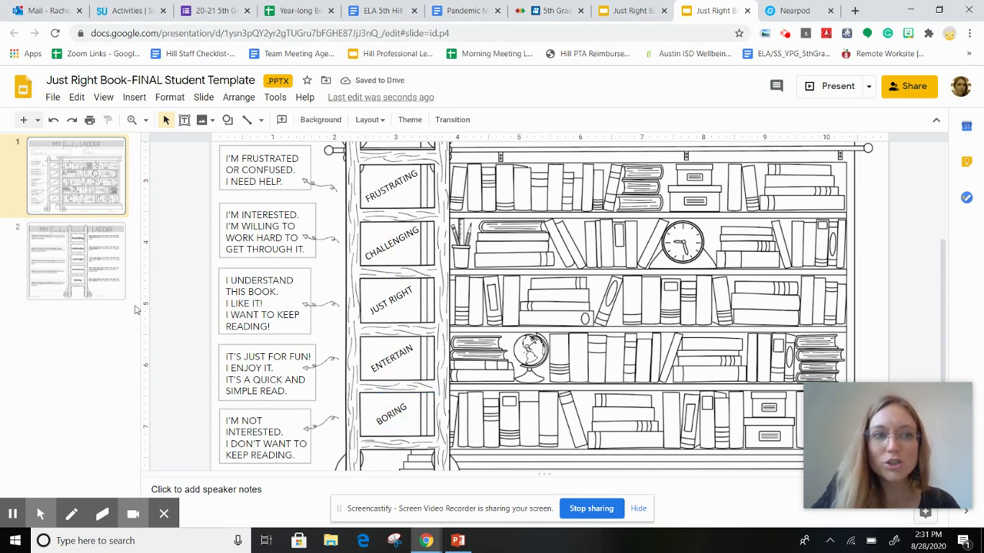
# Move the slide with the reading questions ahead of the bookshelf slide
pyautogui.click(95, 261)
pyautogui.scroll(3, 269, 256)
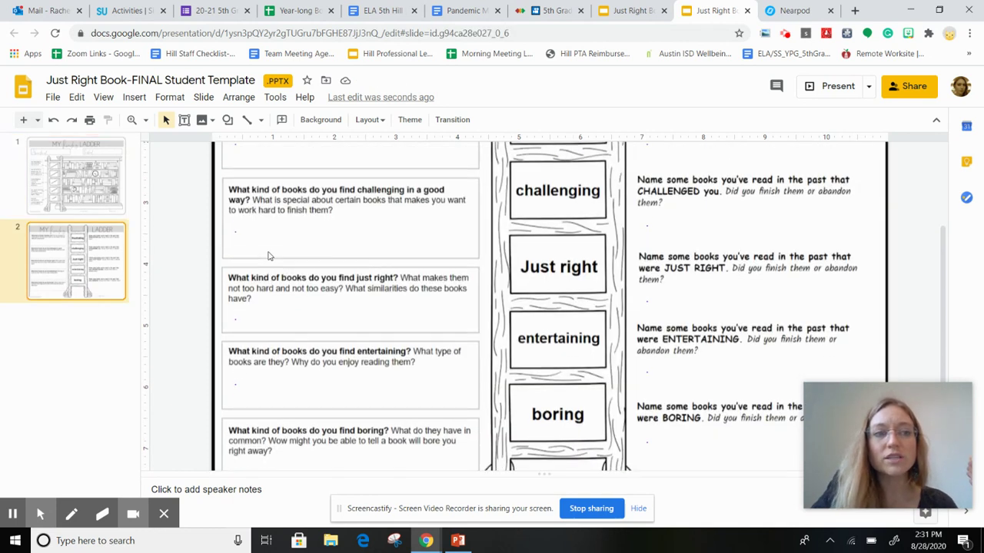
pyautogui.scroll(1, 268, 256)
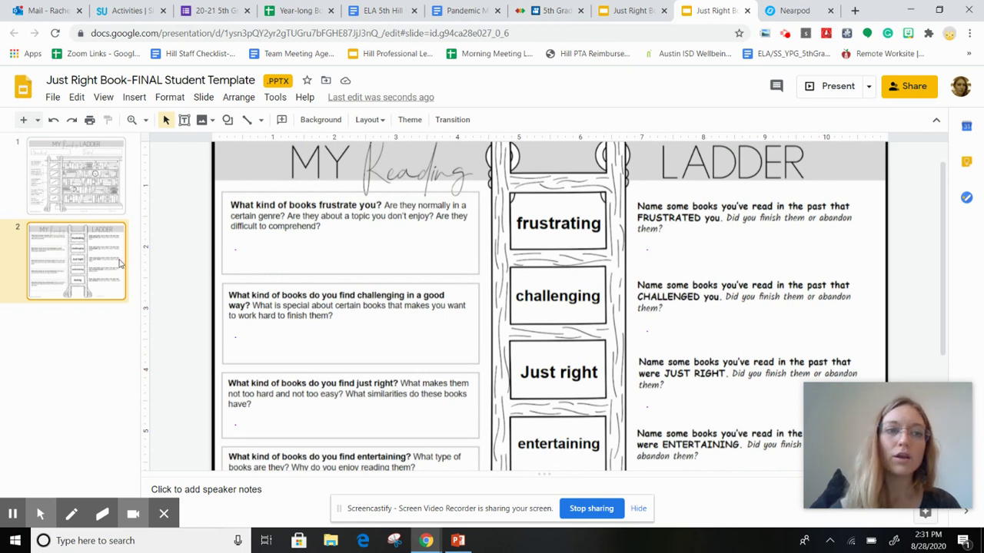
pyautogui.moveTo(119, 264); pyautogui.dragTo(101, 156)
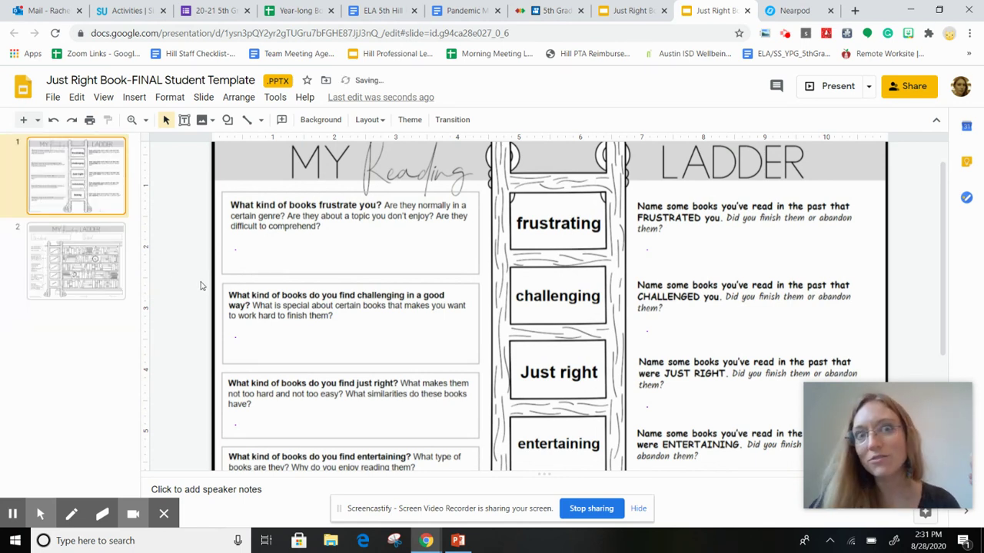
# Review the ladder rungs and their descriptions on the bookshelf slide
pyautogui.click(58, 270)
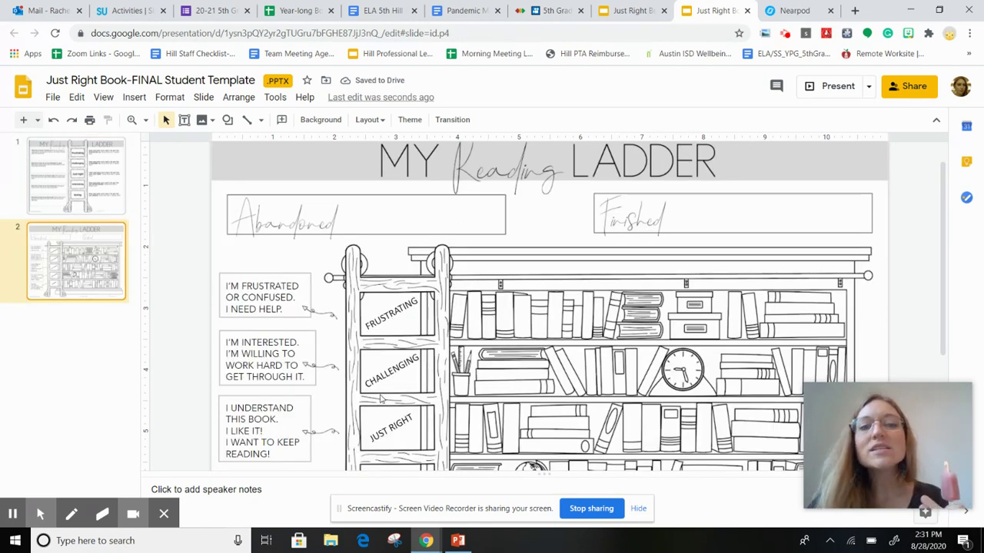
pyautogui.scroll(-2, 380, 397)
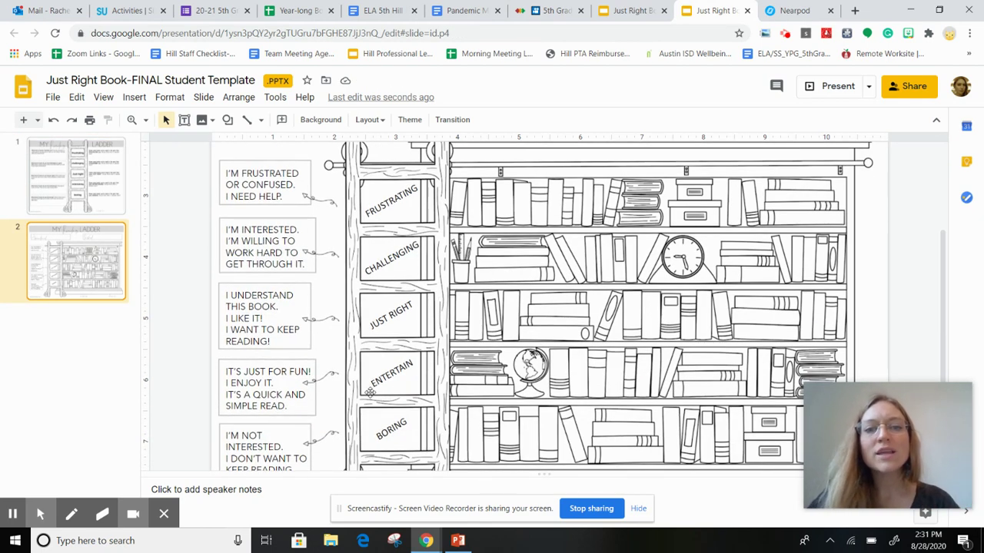
pyautogui.scroll(1, 369, 393)
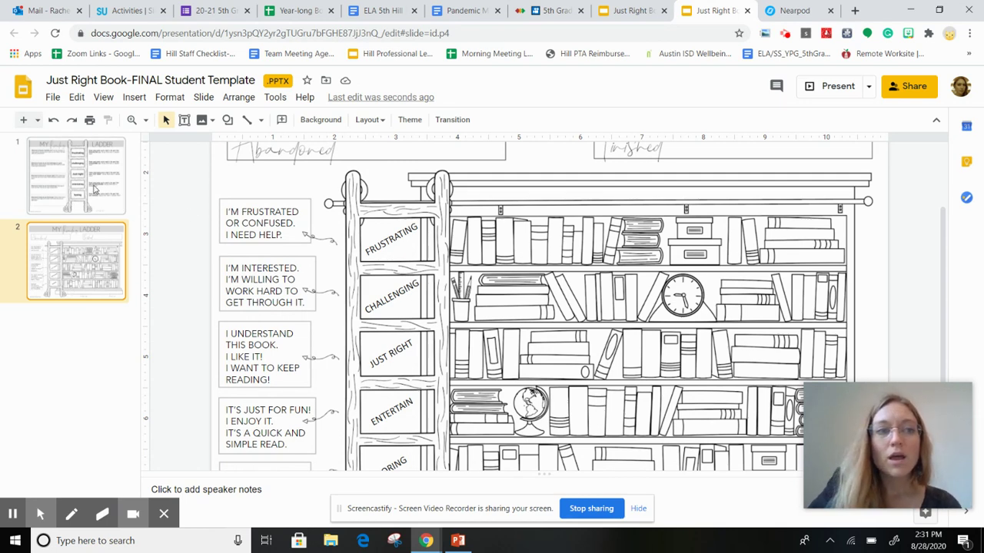
# Answer the question about frustrating kinds of books with "I find science news stories are hard understand. Textbooks are hard for me."
pyautogui.click(96, 190)
pyautogui.scroll(2, 353, 281)
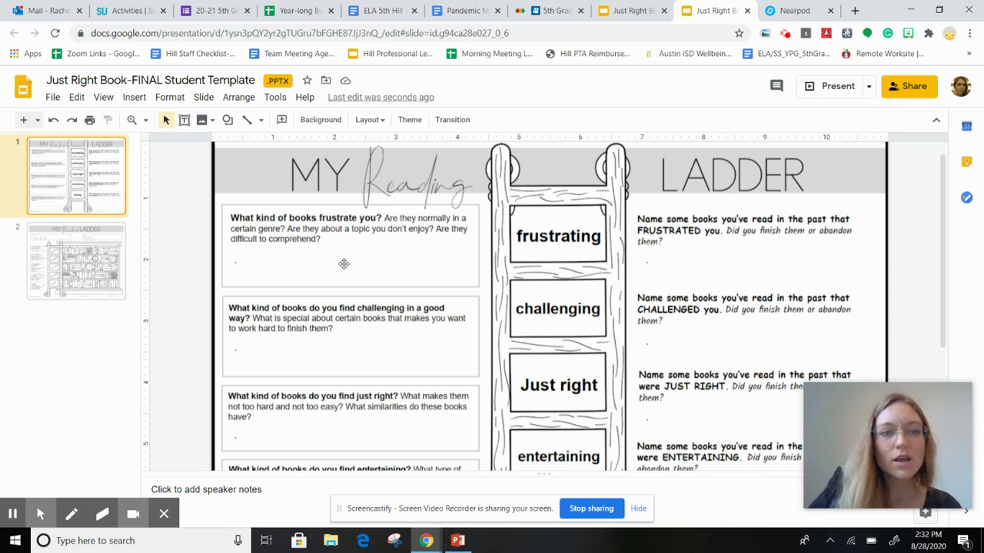
pyautogui.click(344, 263)
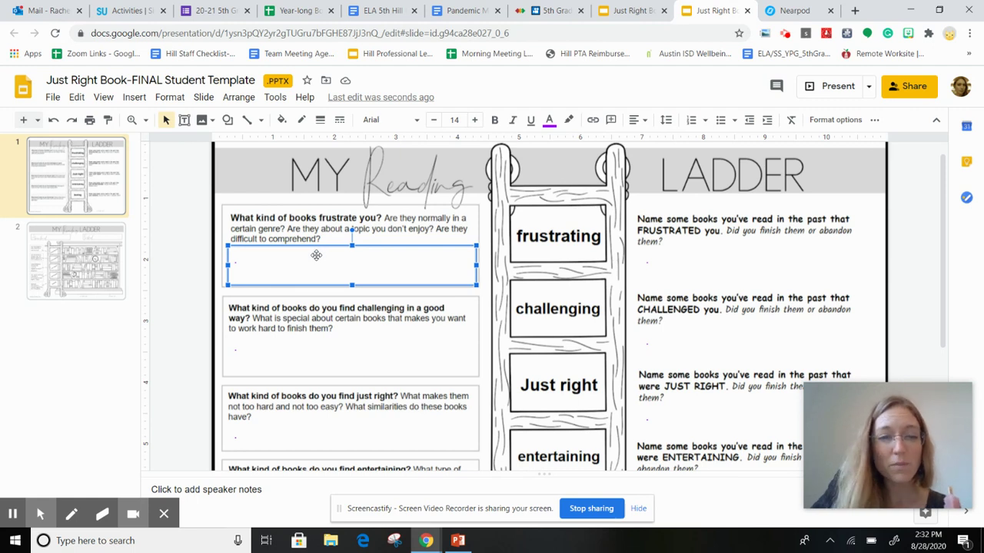
pyautogui.click(310, 269)
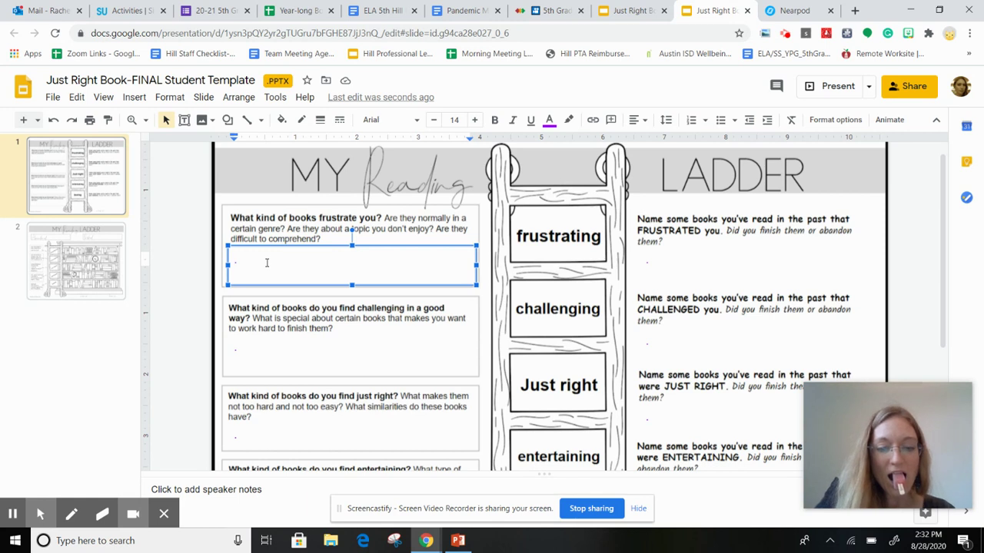
pyautogui.write('I')
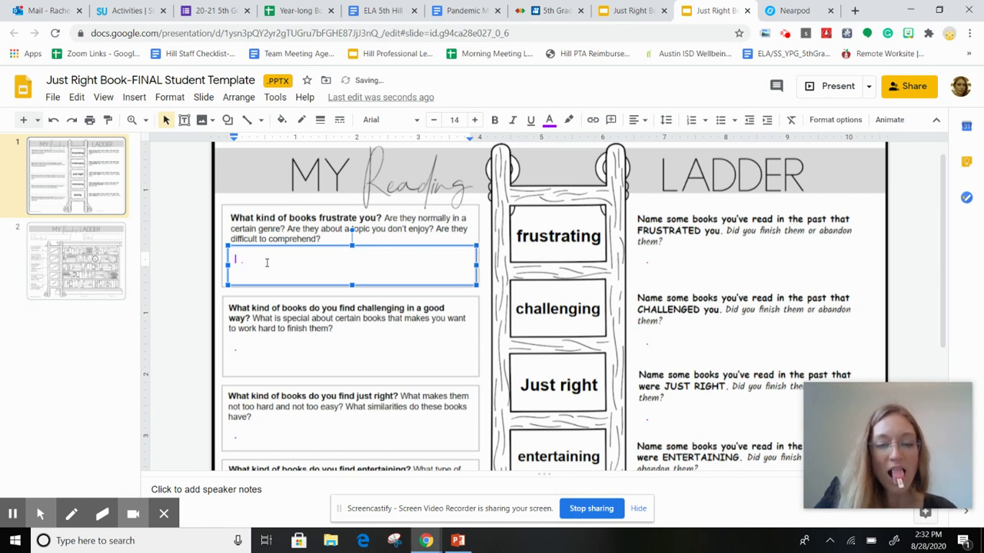
pyautogui.write(' find')
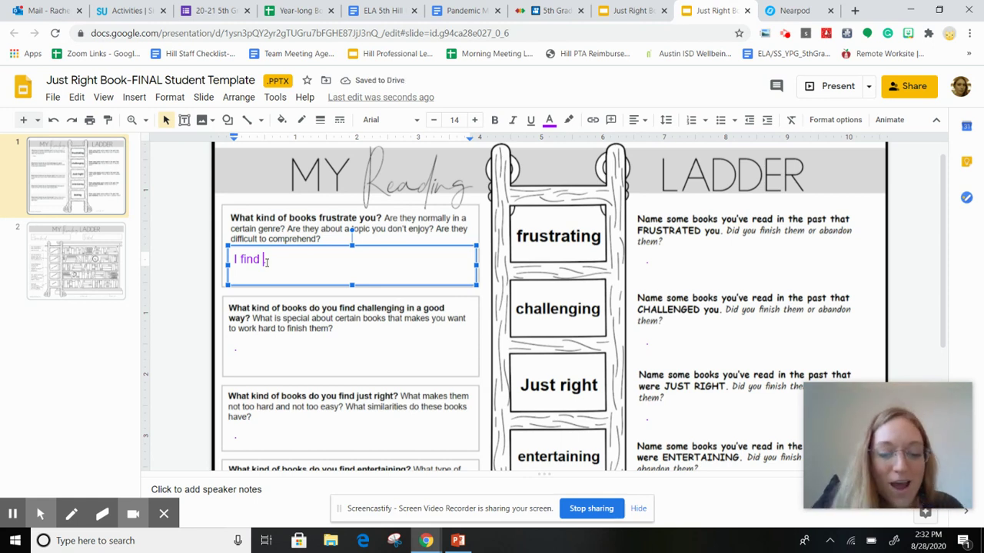
pyautogui.write('science ')
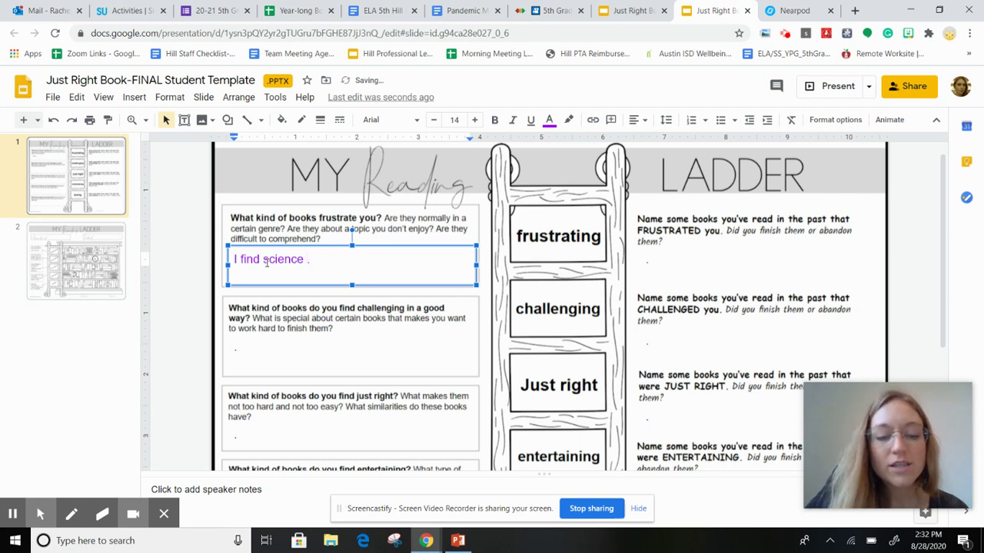
pyautogui.write('news st')
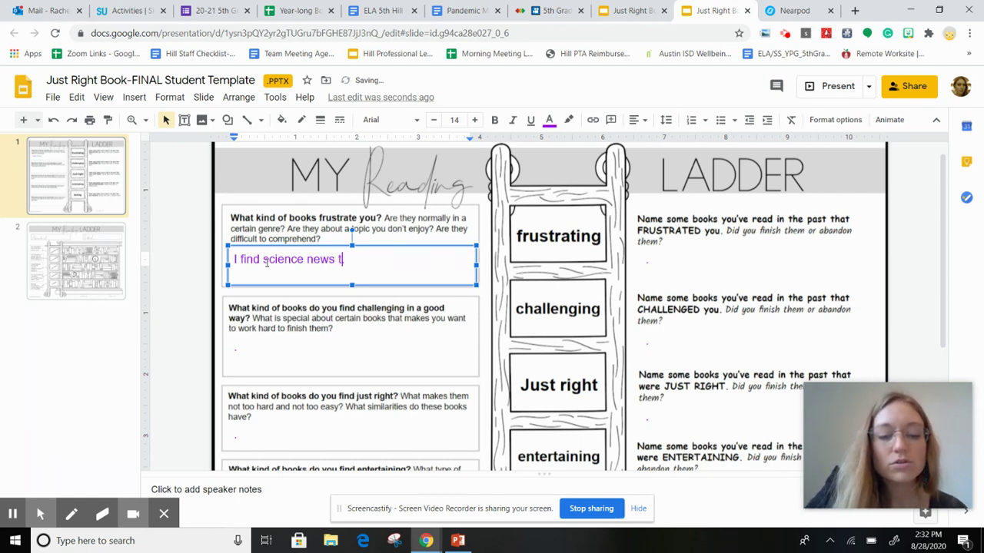
pyautogui.write('ories are hard understand.')
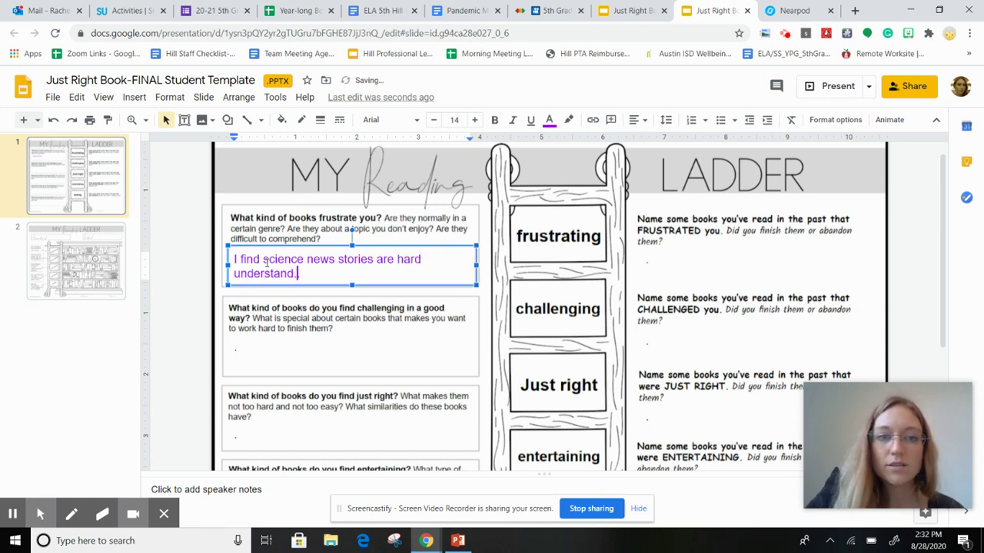
pyautogui.write('  Text')
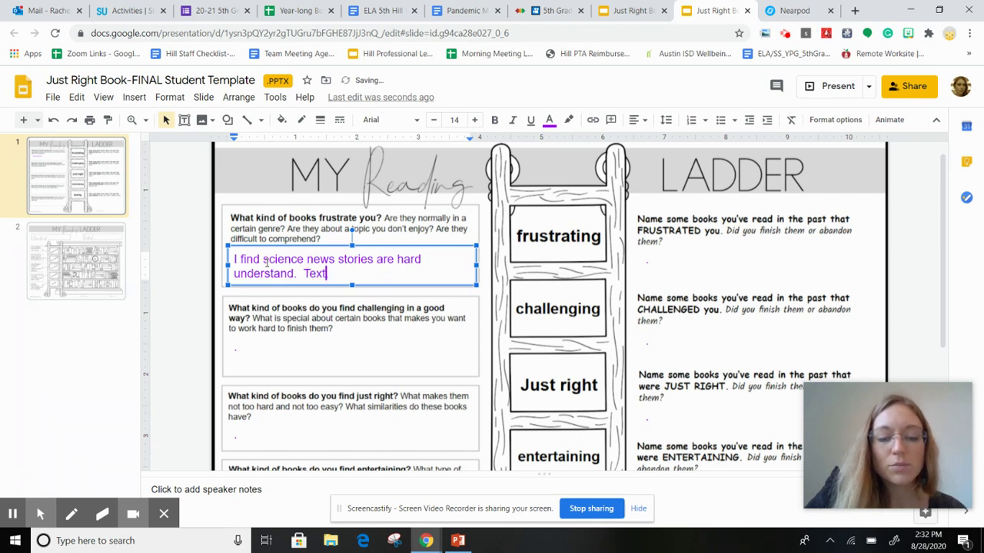
pyautogui.write('books are har')
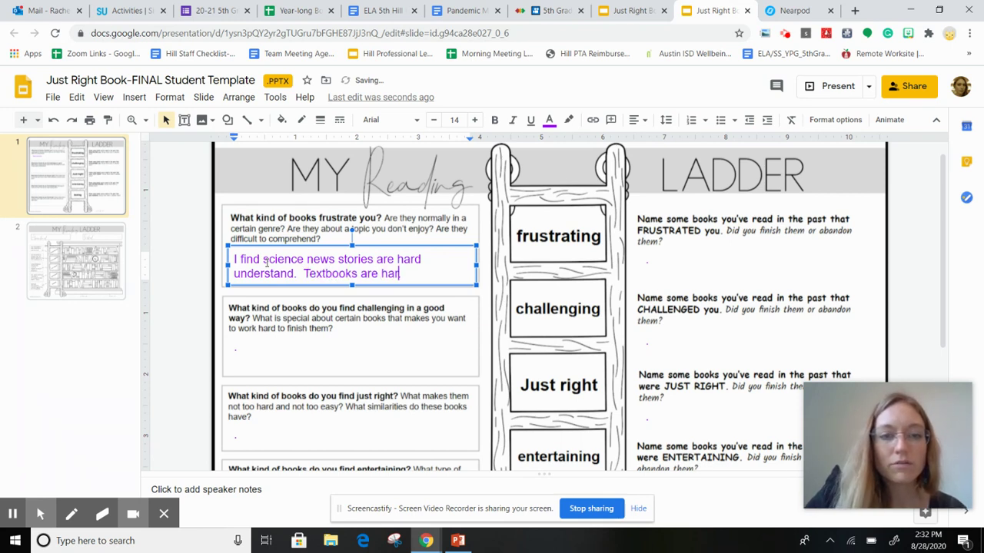
pyautogui.write('d for me.')
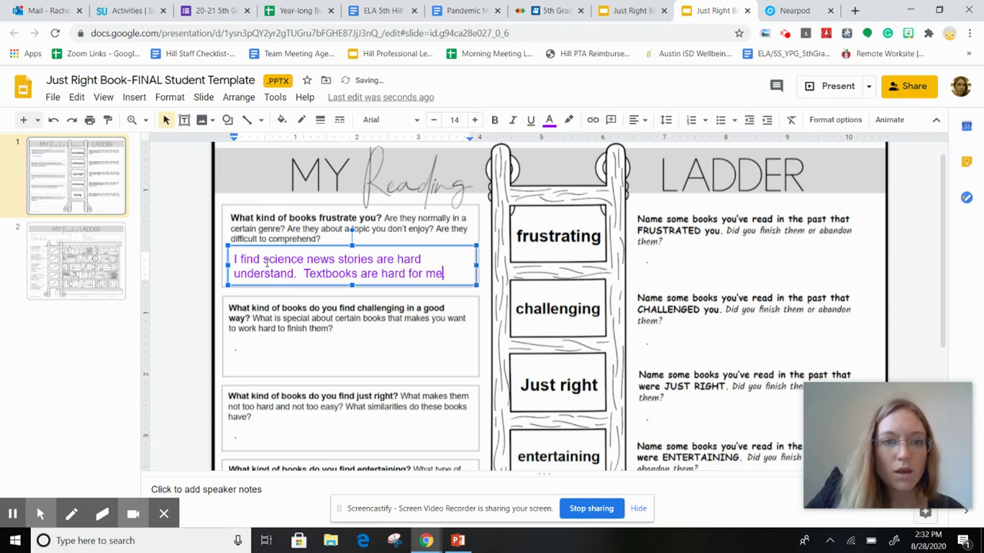
# Answer the past FRUSTRATED books prompt with "I try really hard to read the science news. I'm not allowed to walk away from textbooks, but I would"
pyautogui.click(685, 266)
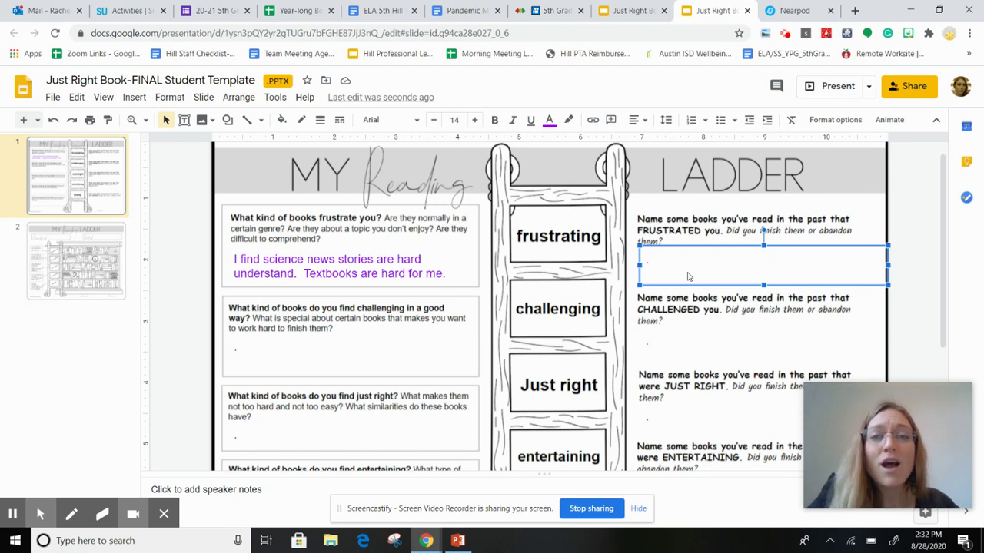
pyautogui.click(679, 275)
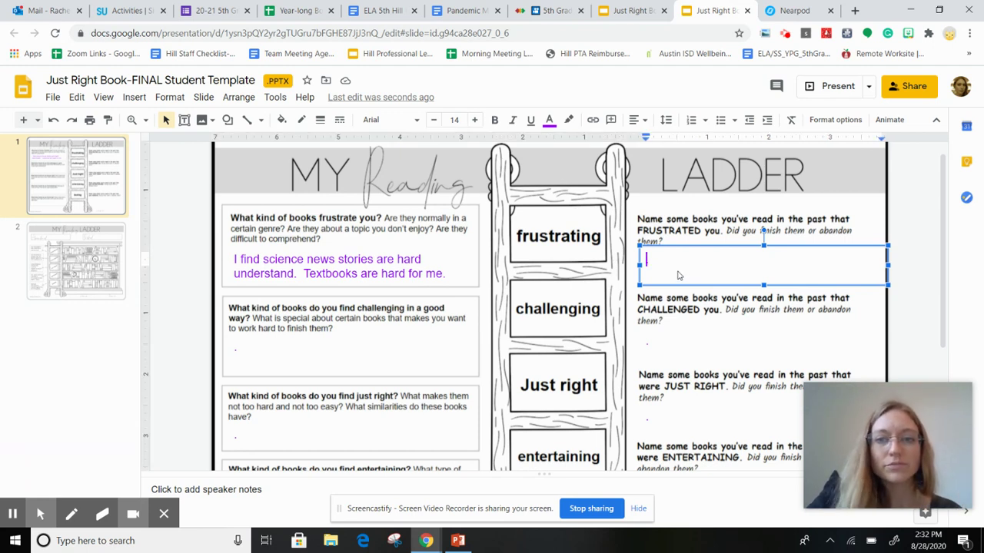
pyautogui.write('I t')
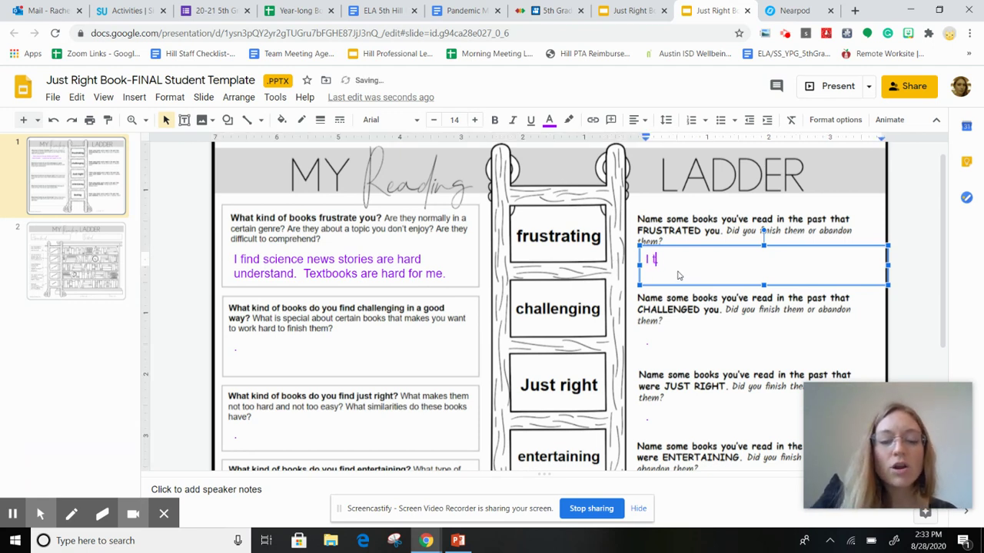
pyautogui.write('ry really hard')
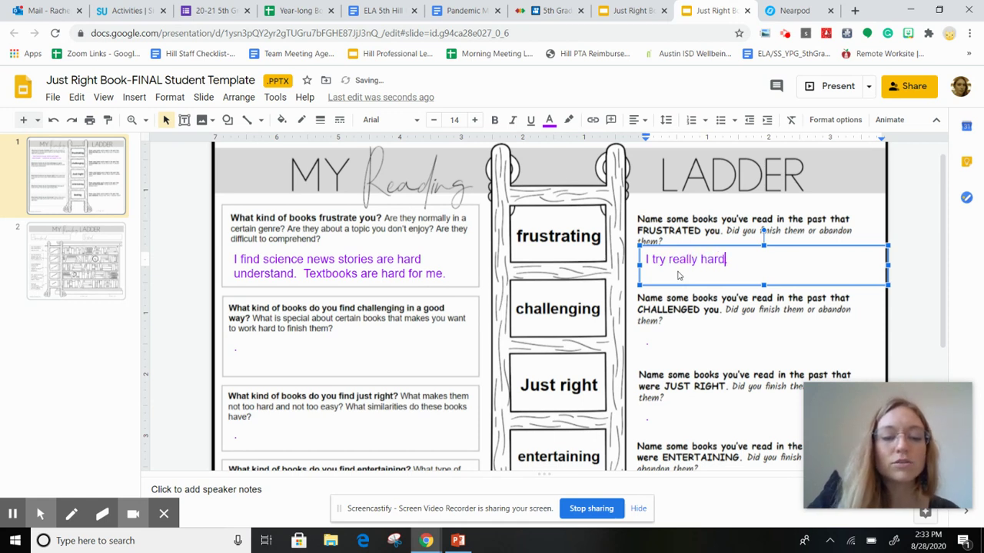
pyautogui.write(' to read the science news')
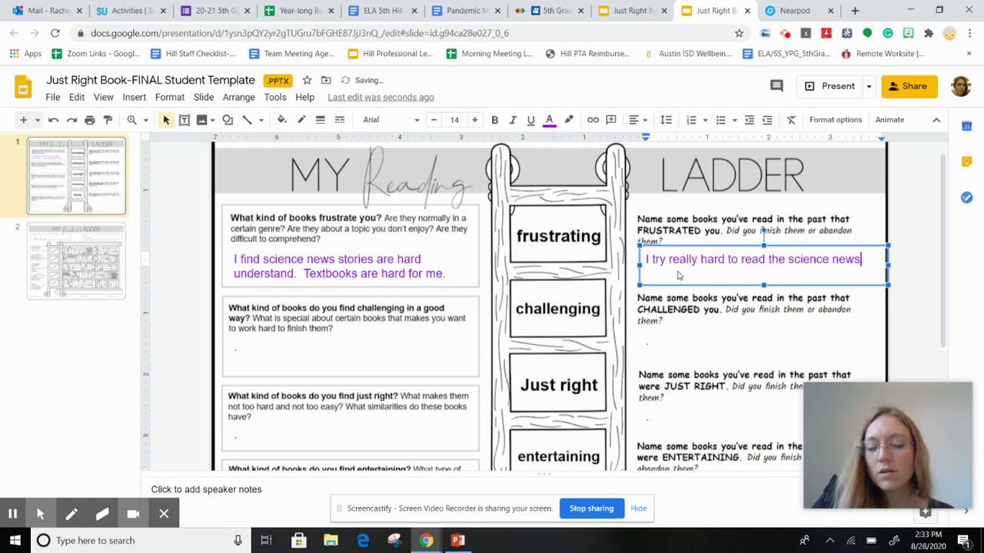
pyautogui.write(". I'm not allowed to wal")
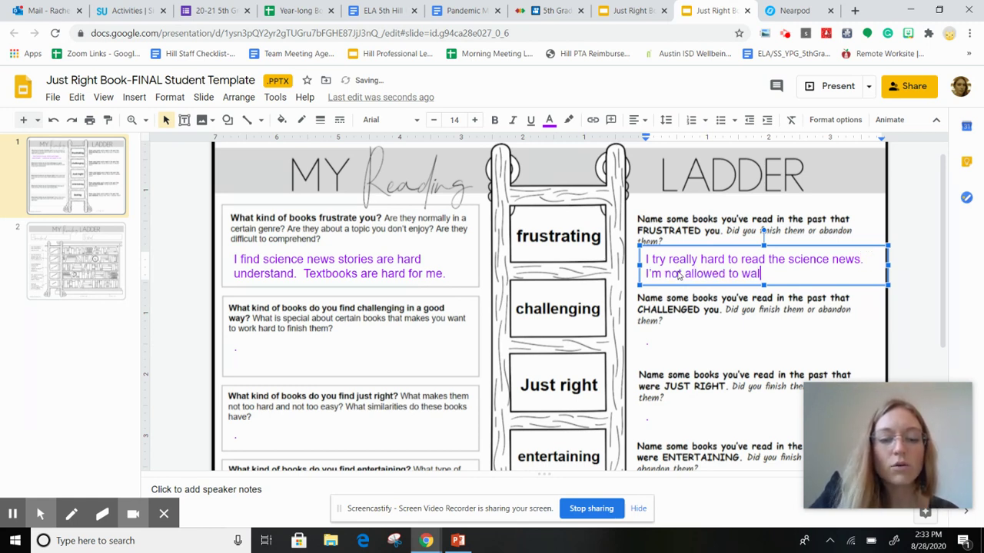
pyautogui.write('k awa')
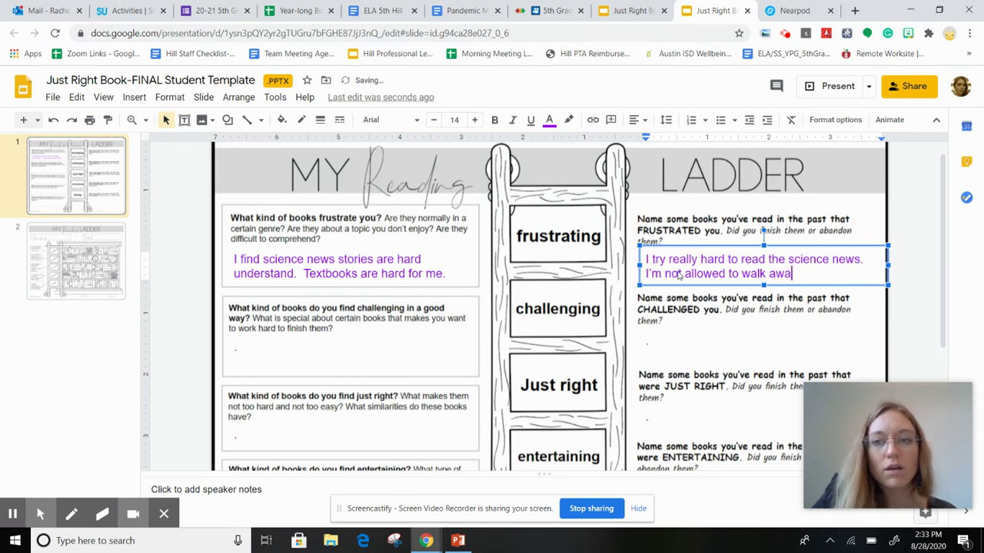
pyautogui.write('y from text')
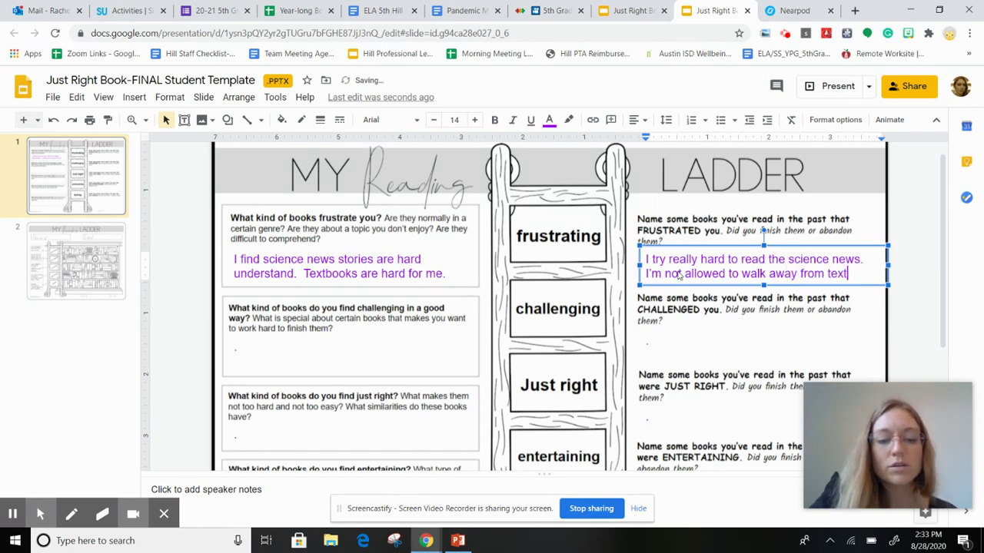
pyautogui.write('books')
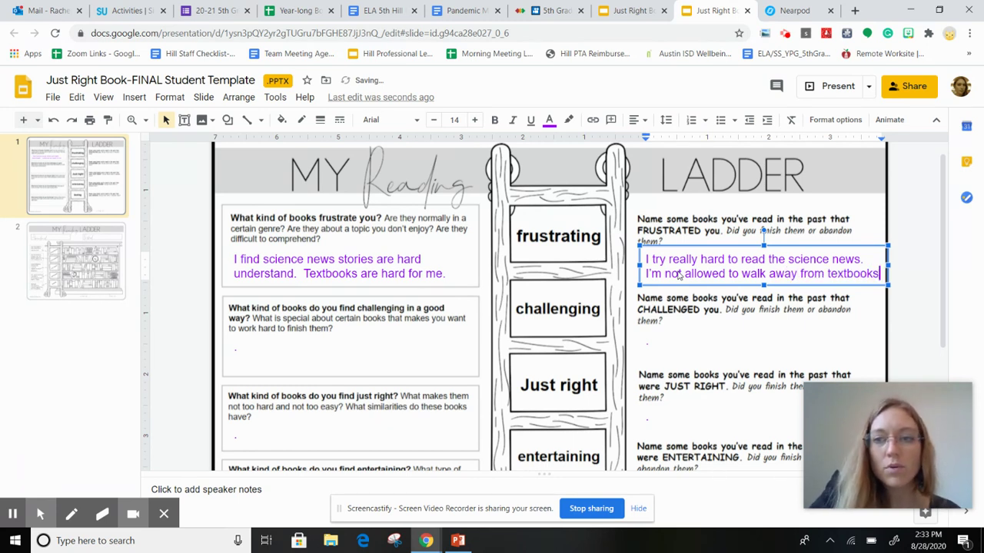
pyautogui.write(', but I would')
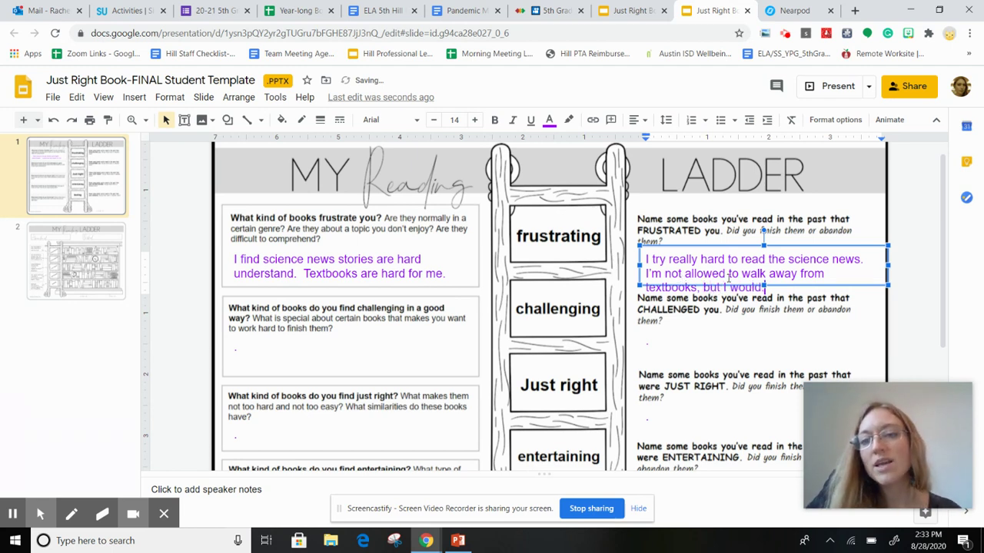
pyautogui.press('Escape')
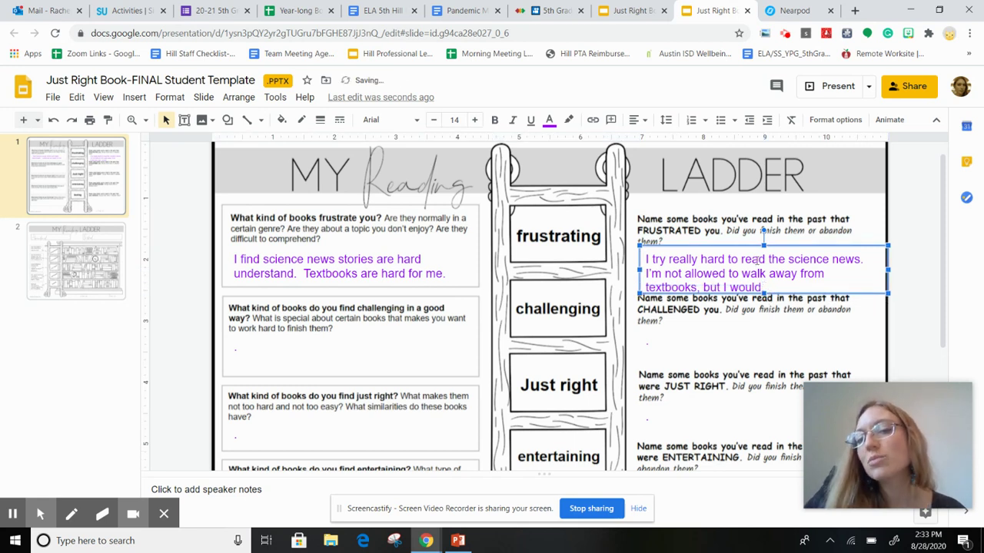
# Move the answer under the FRUSTRATED books prompt slightly up so it clears the CHALLENGED prompt, and deselect it
pyautogui.moveTo(748, 246); pyautogui.dragTo(744, 237)
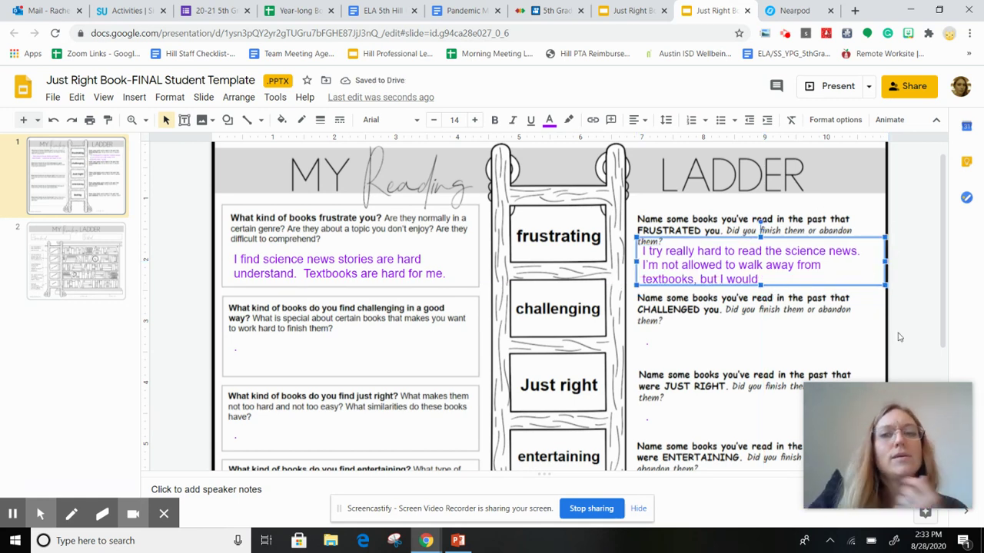
pyautogui.click(774, 317)
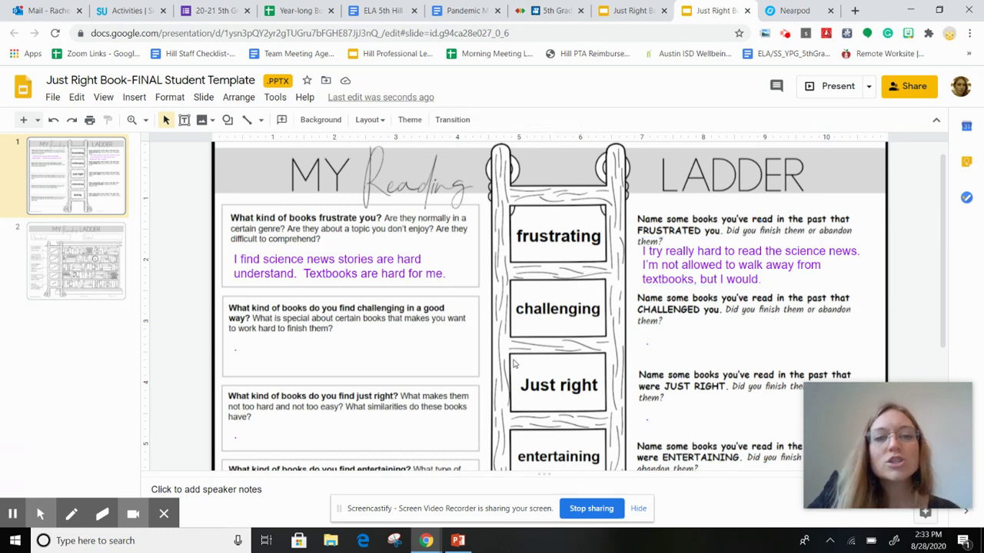
# Review the remaining questions and past-book prompts for the challenging, just right, entertaining and boring rungs
pyautogui.click(395, 356)
pyautogui.scroll(-1, 397, 359)
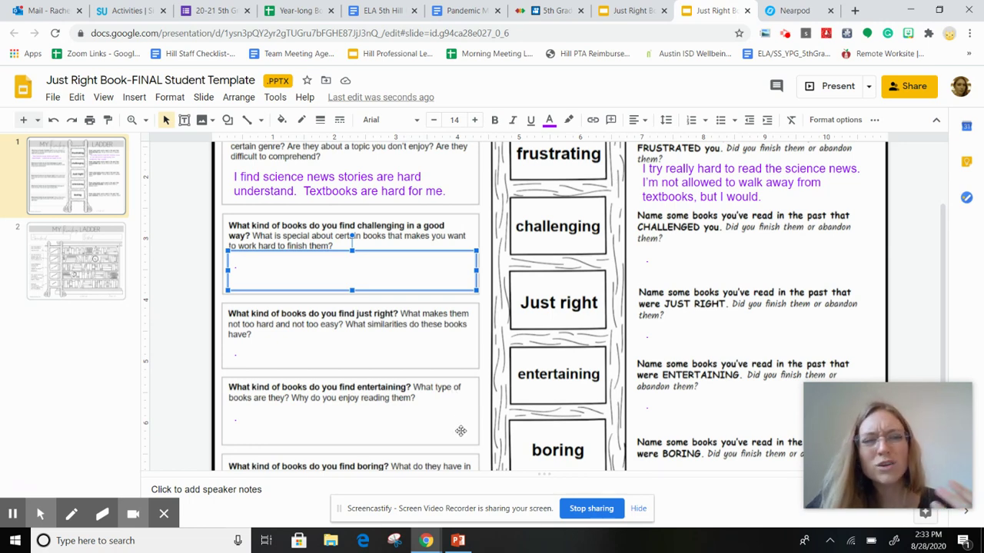
pyautogui.scroll(-2, 460, 431)
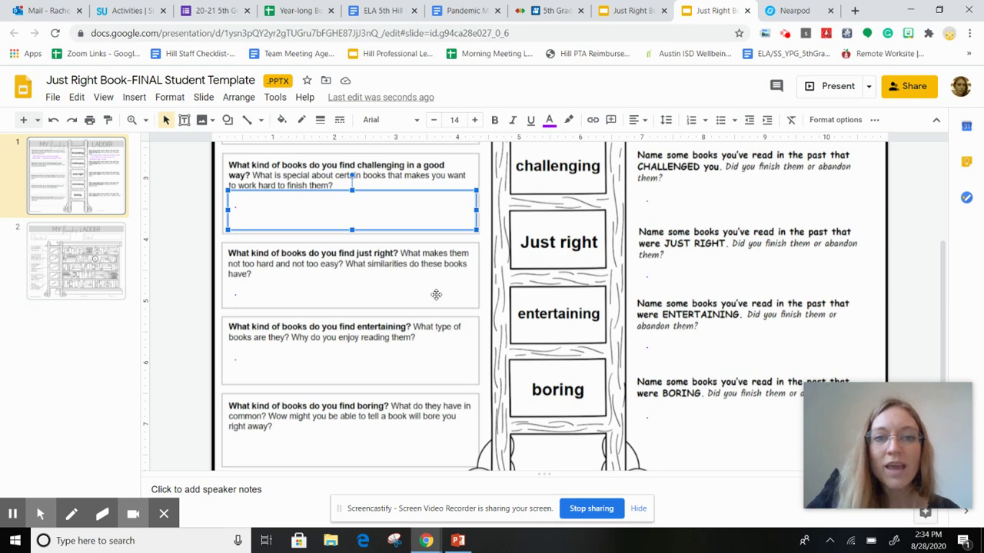
pyautogui.scroll(3, 434, 295)
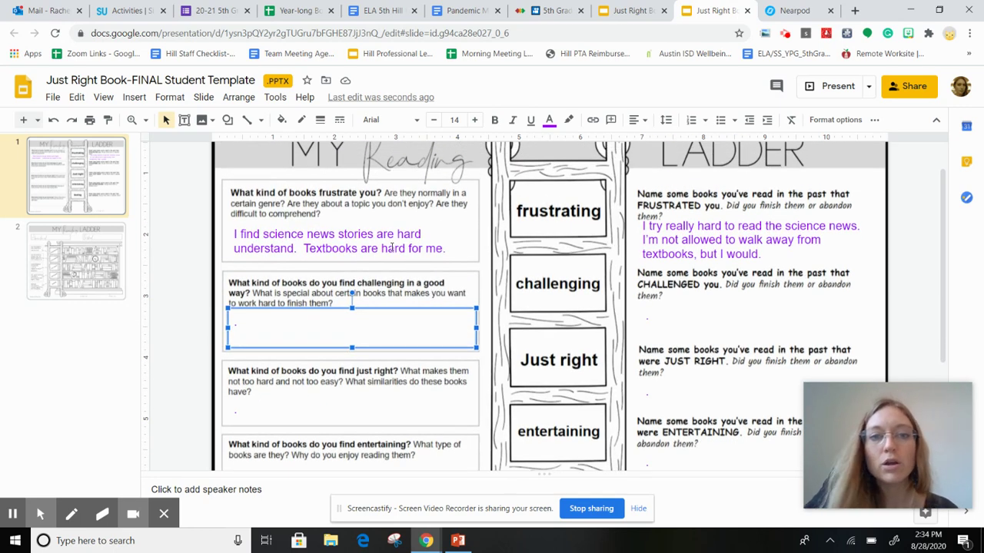
pyautogui.scroll(-4, 428, 461)
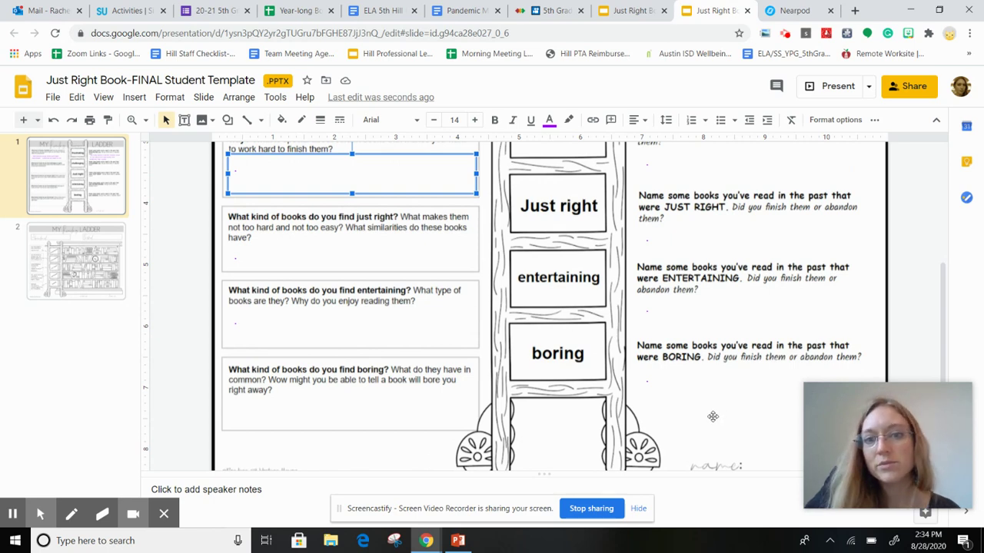
pyautogui.scroll(4, 712, 417)
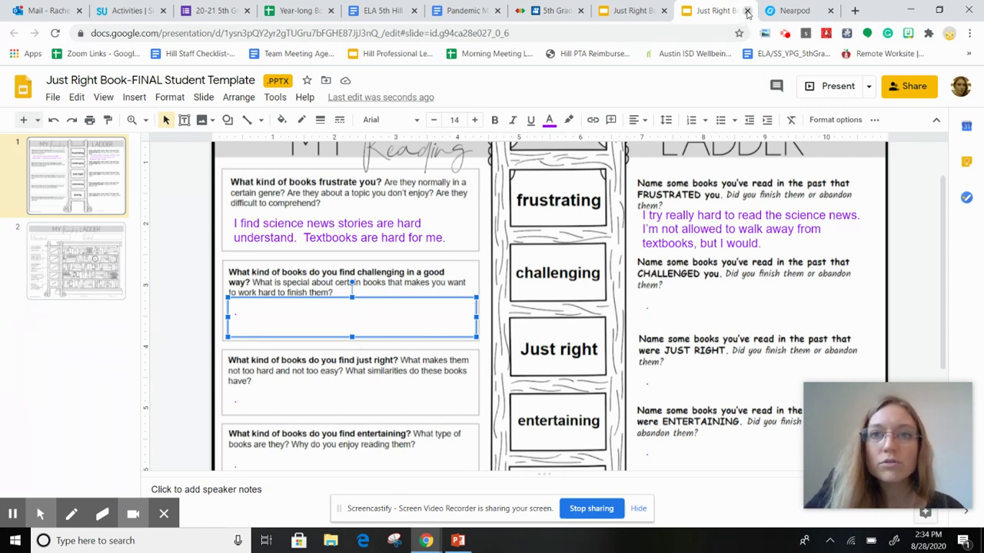
# Close the Just Right Book-FINAL Student Template and show the bookshelf slide in the Just Right Book-Student Template presentation
pyautogui.click(748, 10)
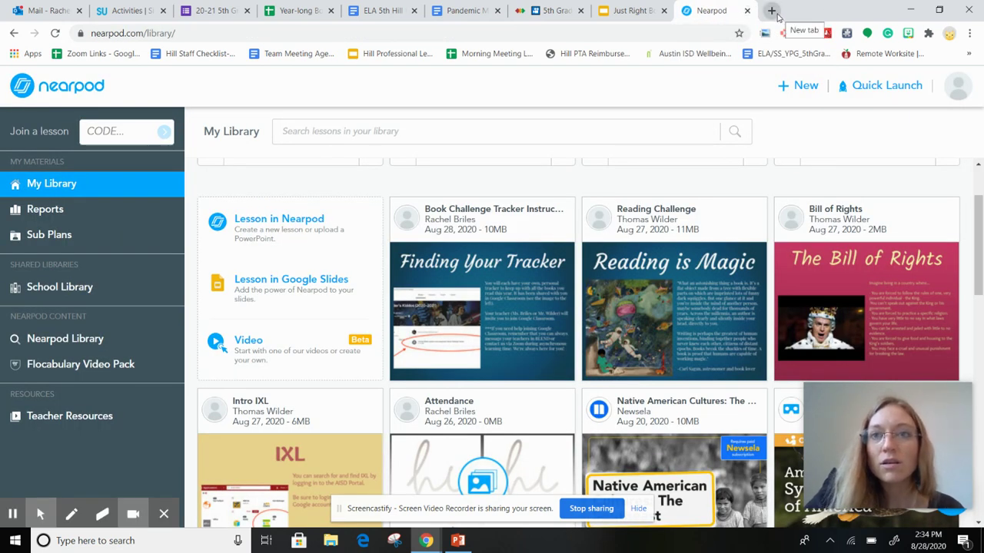
pyautogui.moveTo(654, 368)
pyautogui.click(704, 11)
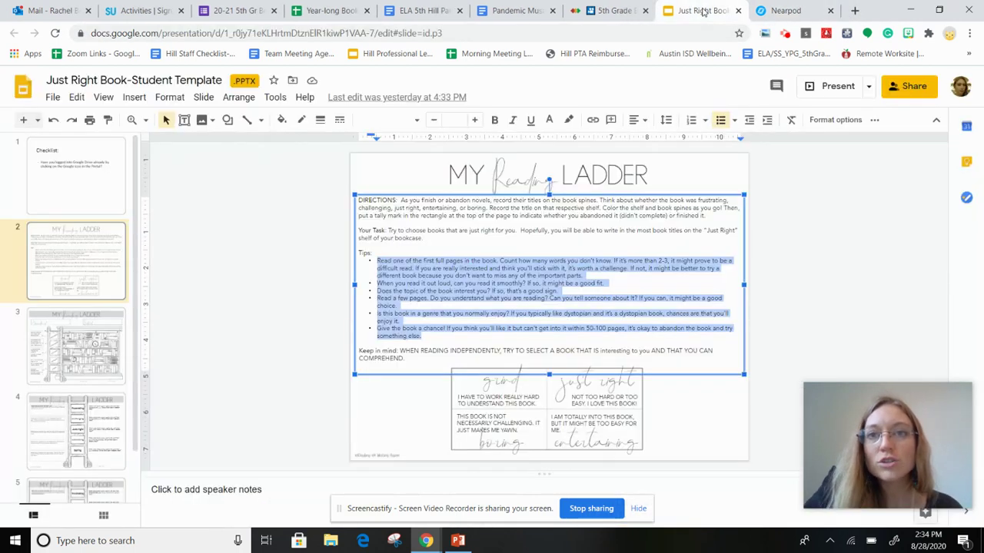
pyautogui.click(105, 353)
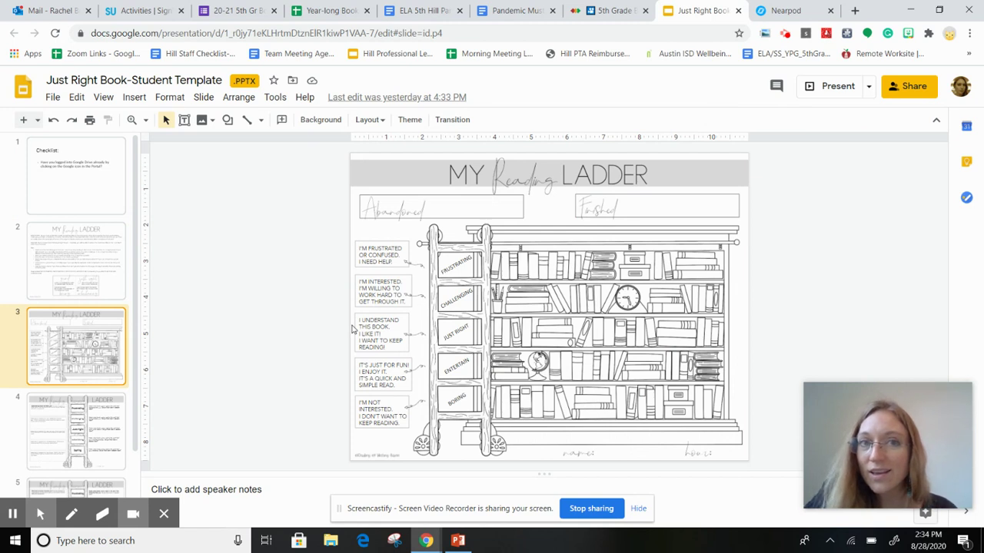